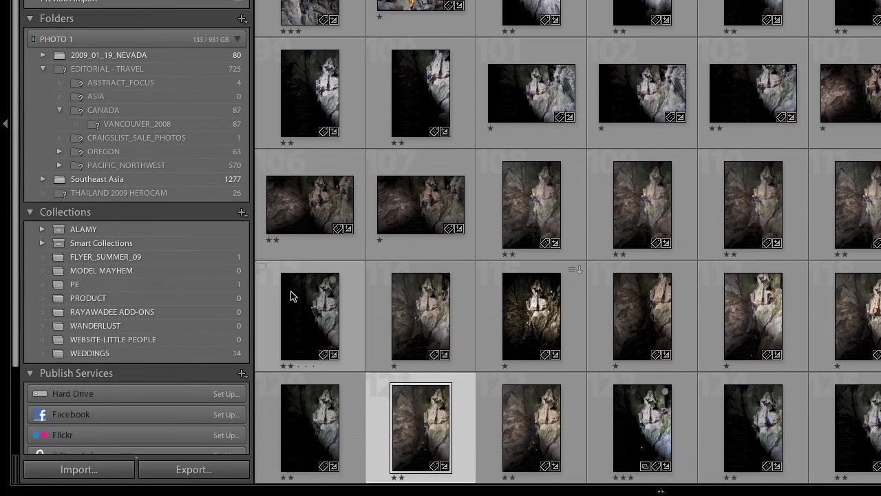
# Step: Set up a Hard Drive publish service with the description IPHONE
pyautogui.scroll(-4, 289, 392)
pyautogui.scroll(-2, 153, 428)
pyautogui.scroll(-1, 153, 342)
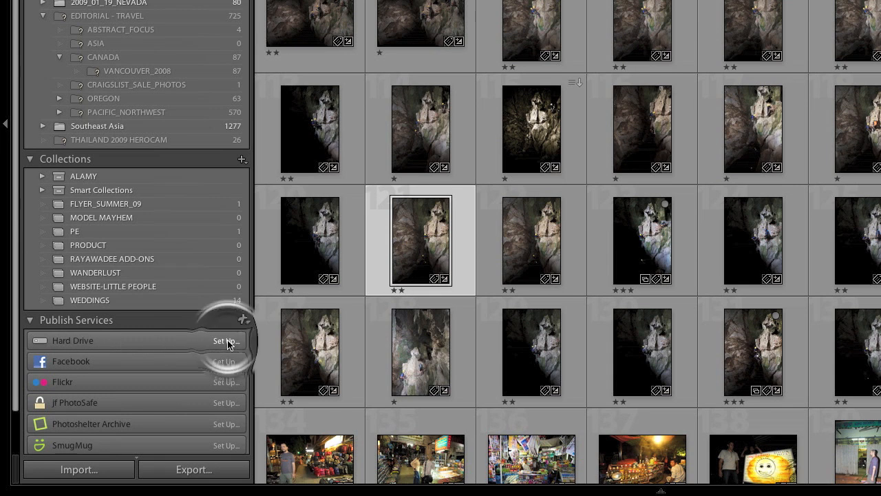
pyautogui.click(242, 321)
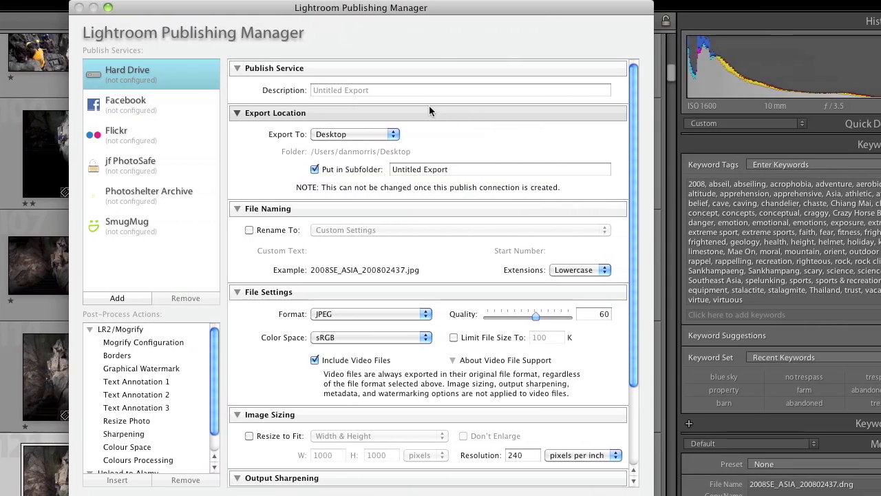
pyautogui.click(401, 90)
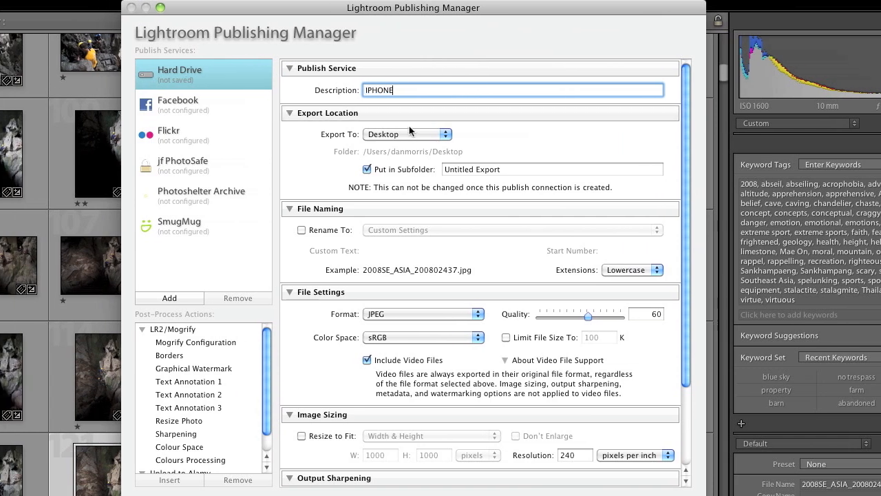
# Step: Set the service's export location to the specific folder IPHONE inside Documents, without a subfolder
pyautogui.click(406, 134)
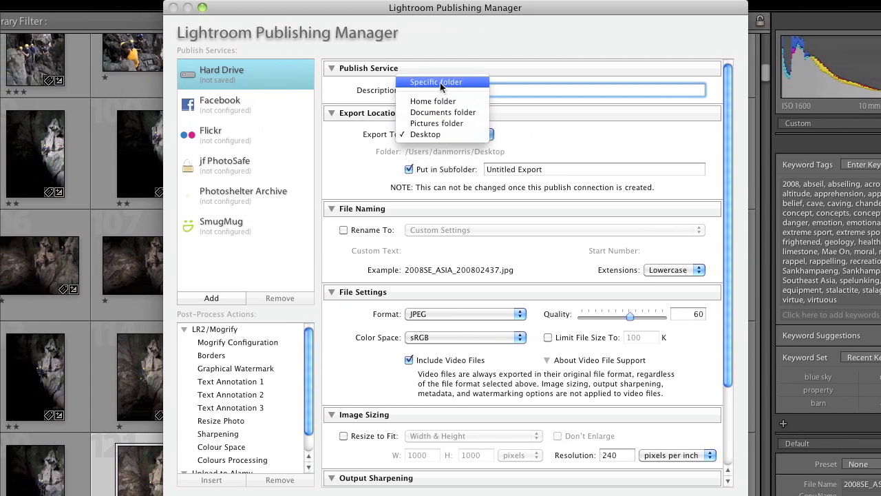
pyautogui.click(439, 82)
pyautogui.click(411, 168)
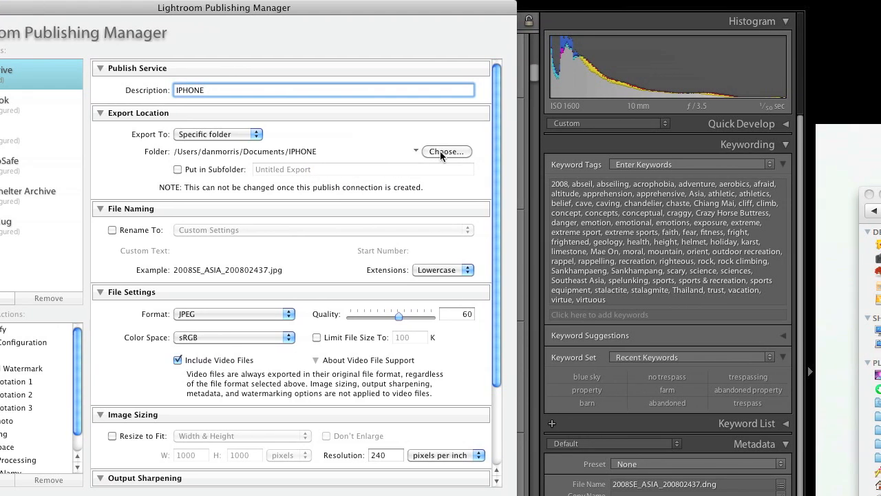
pyautogui.click(444, 152)
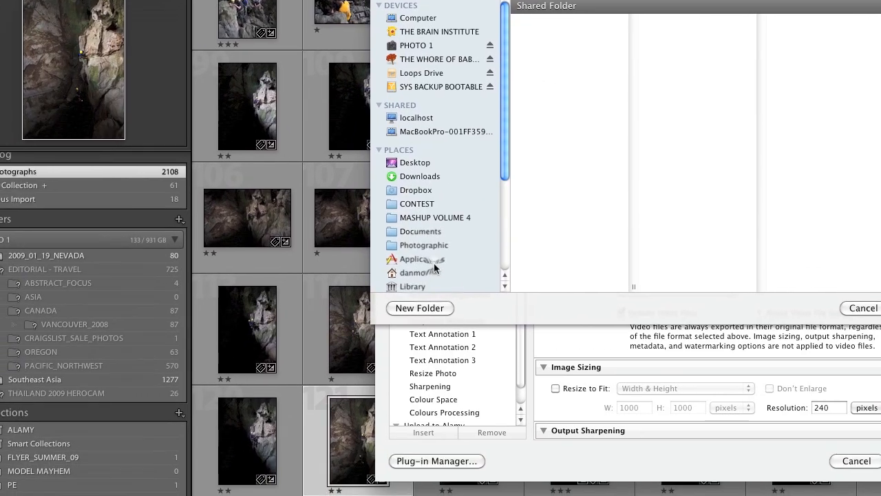
pyautogui.click(393, 320)
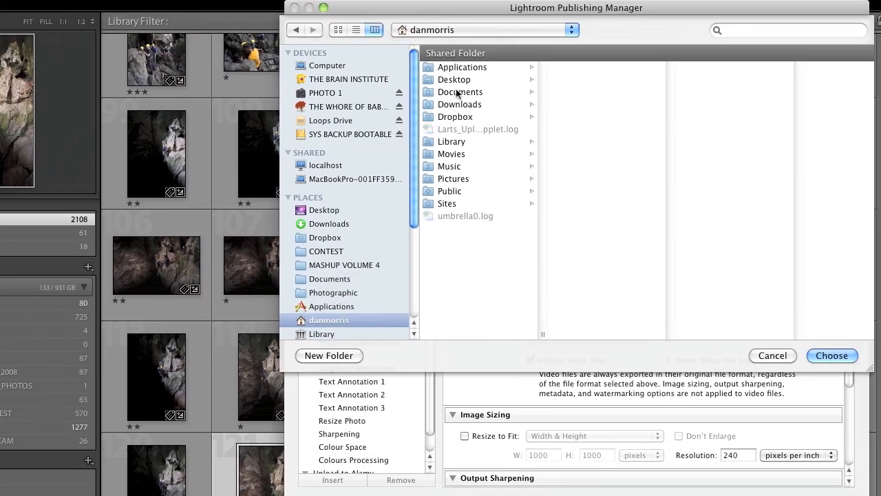
pyautogui.click(544, 65)
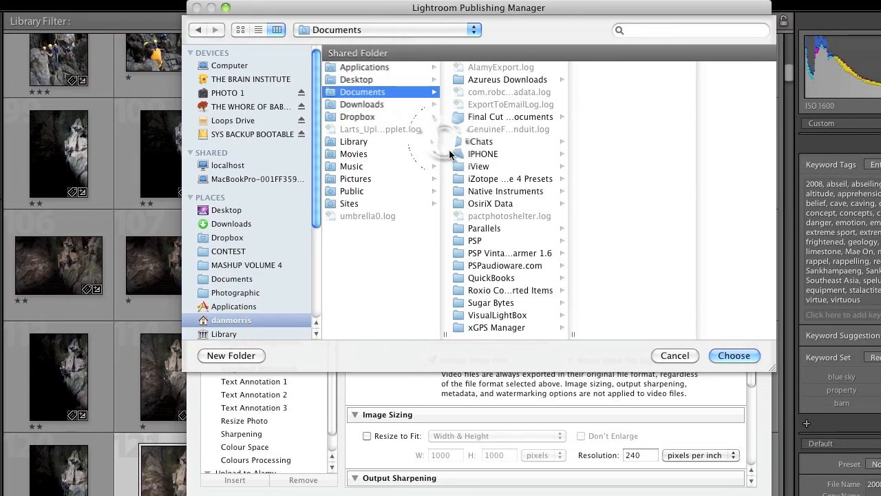
pyautogui.click(535, 153)
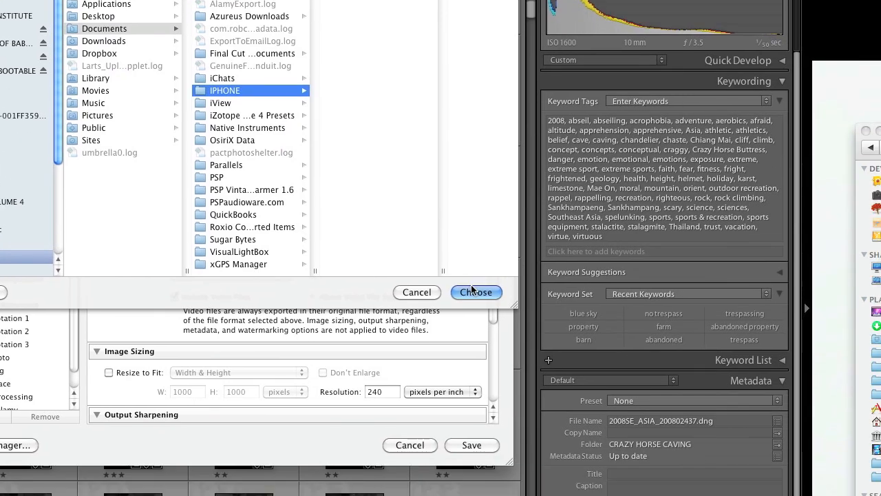
pyautogui.click(475, 292)
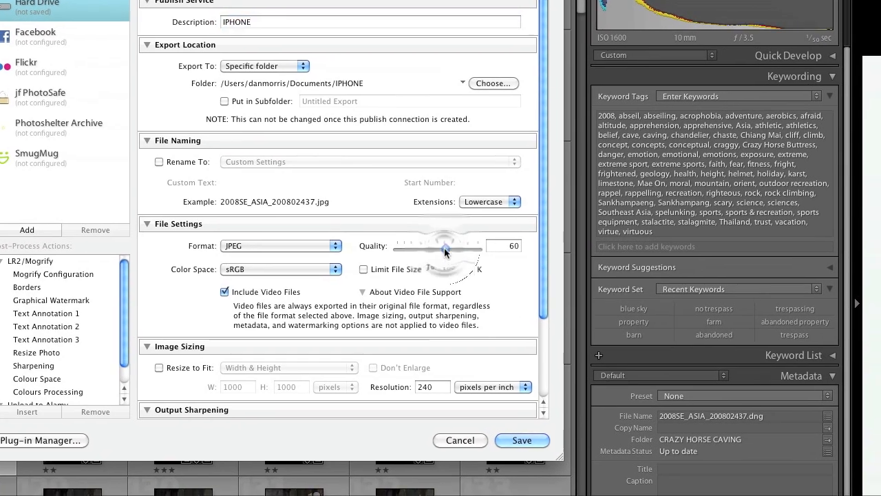
# Step: Set the JPEG quality to 90 and the color space to AdobeRGB (1998), and exclude video files
pyautogui.moveTo(441, 247); pyautogui.dragTo(468, 251)
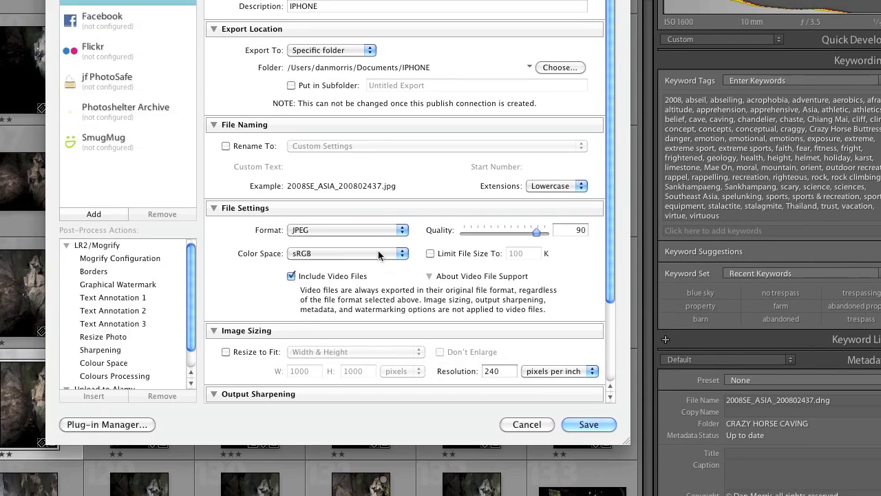
pyautogui.click(288, 267)
pyautogui.click(427, 261)
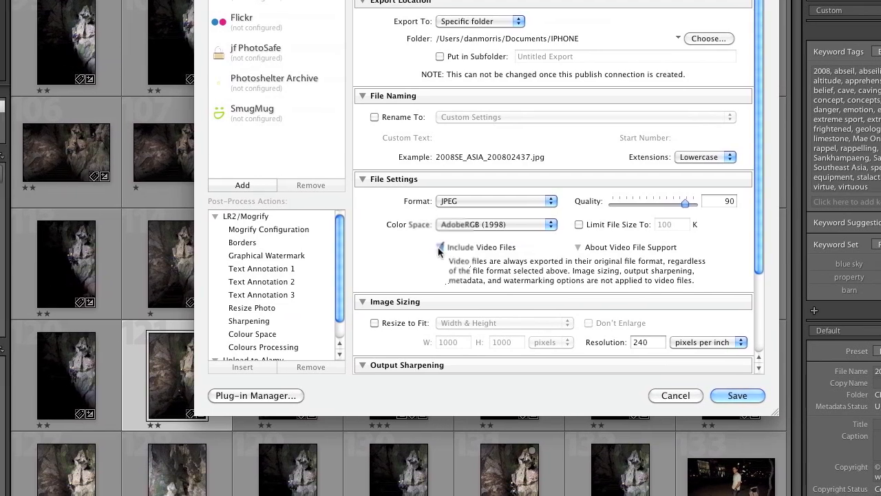
pyautogui.click(437, 248)
# Step: Resize exported images to a 960-pixel long edge, enable Standard output sharpening for Screen, and save the publish service
pyautogui.scroll(-2, 440, 252)
pyautogui.scroll(-5, 440, 247)
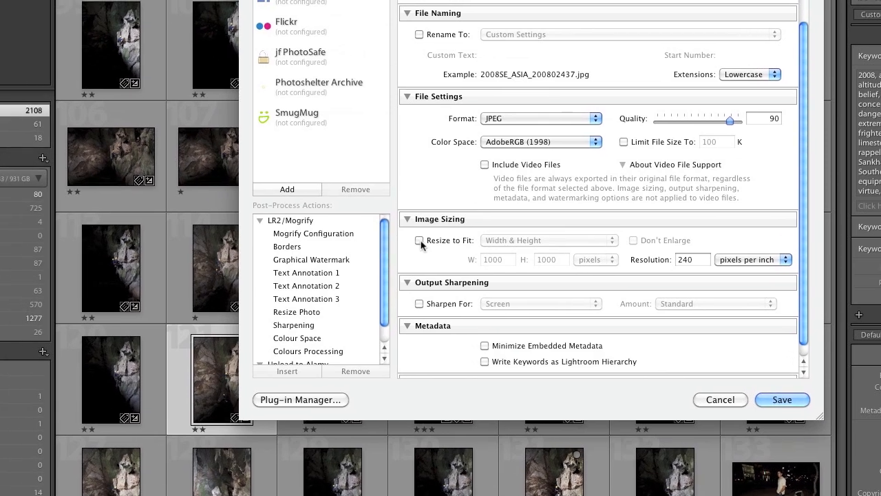
pyautogui.click(382, 237)
pyautogui.click(523, 244)
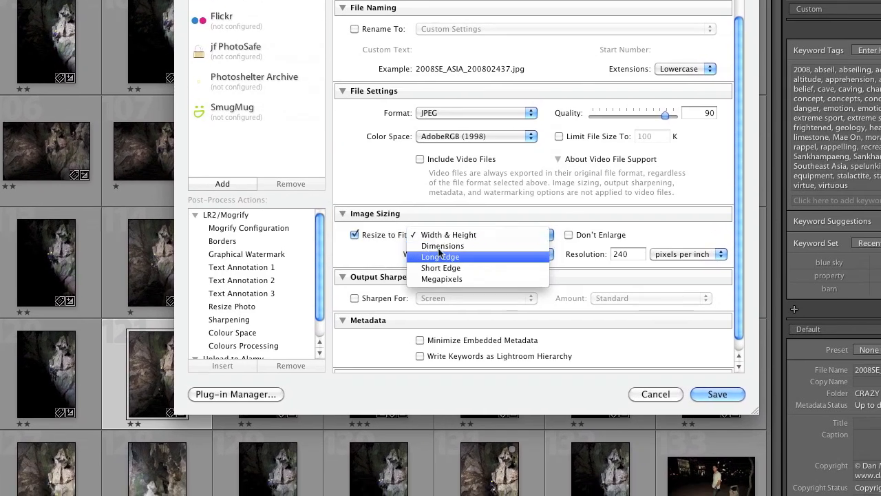
pyautogui.click(507, 267)
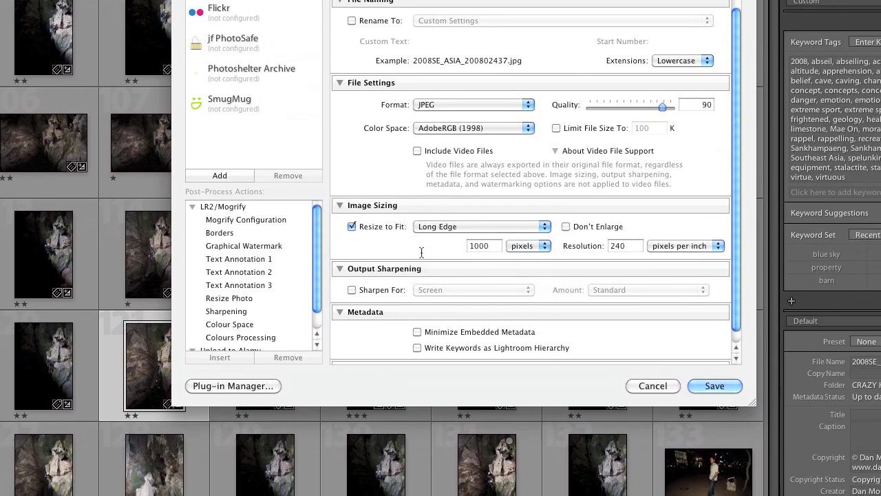
pyautogui.doubleClick(480, 248)
pyautogui.write('960')
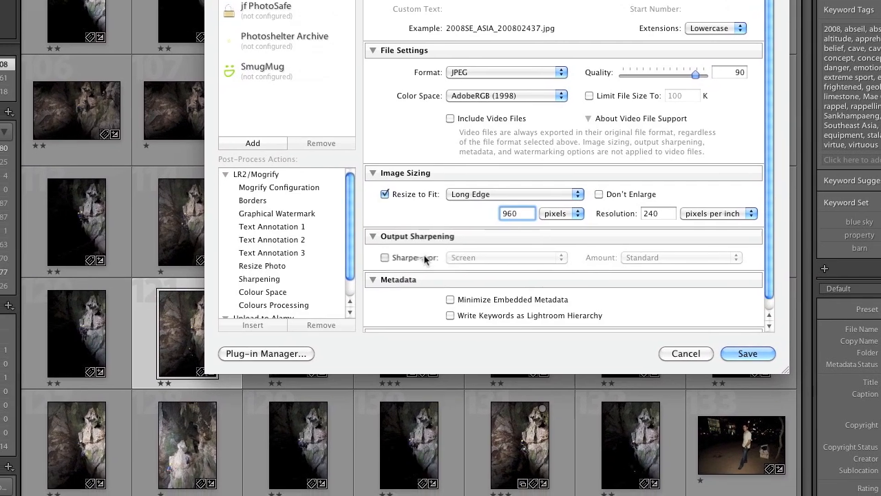
pyautogui.click(357, 270)
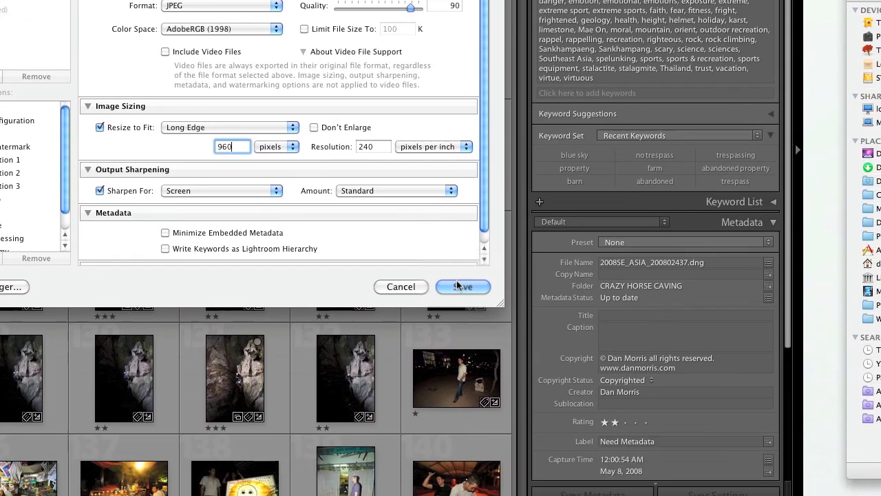
pyautogui.click(485, 330)
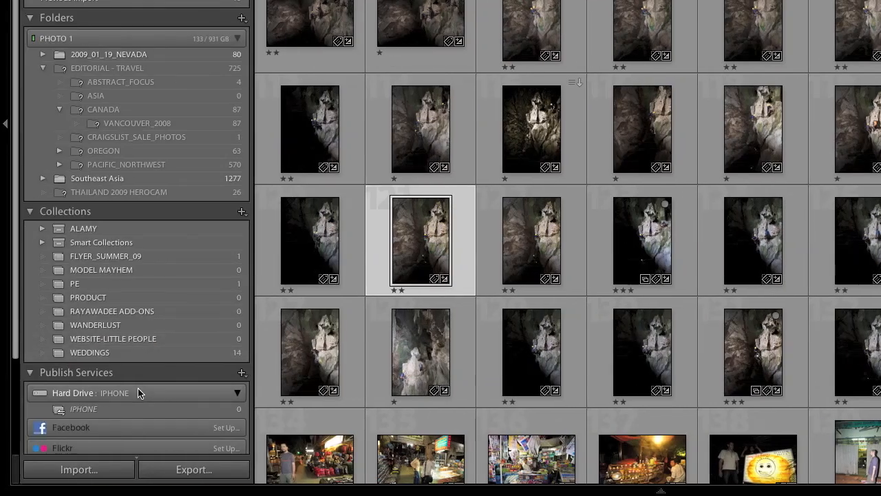
# Step: Create a published folder named CAVING in the IPHONE publish service, without including the selected photo
pyautogui.scroll(-5, 124, 387)
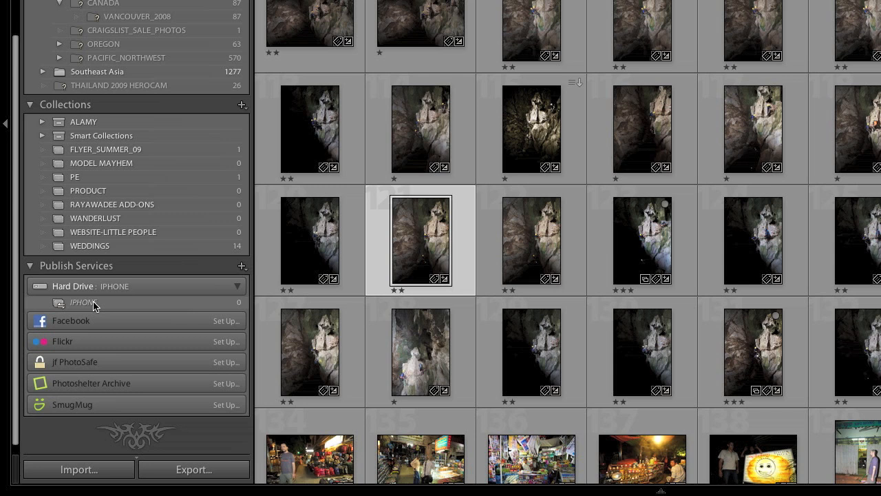
pyautogui.rightClick(94, 306)
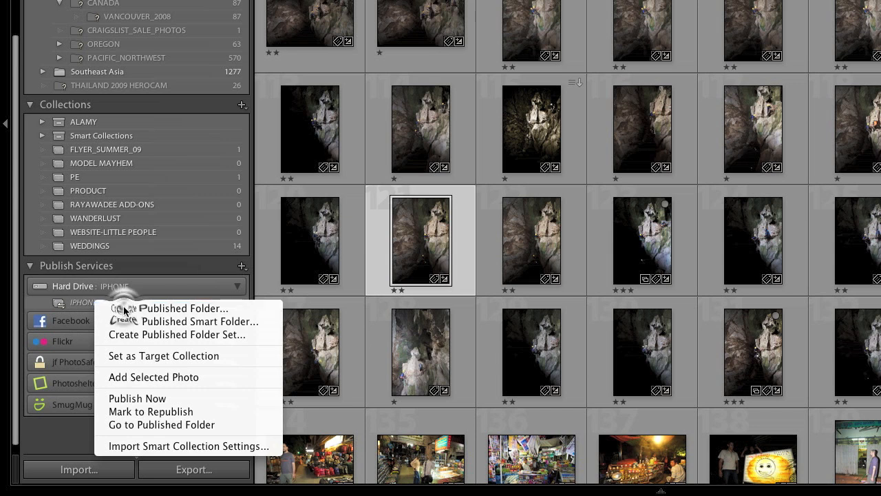
pyautogui.click(124, 311)
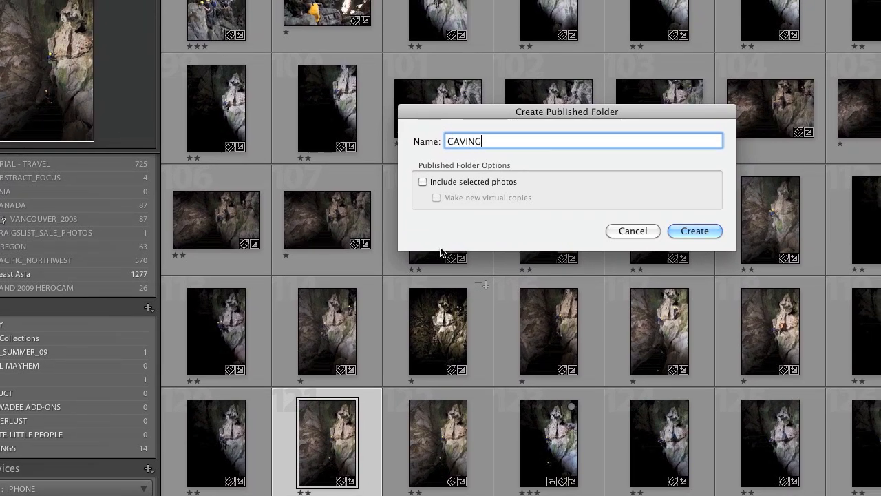
pyautogui.press('Return')
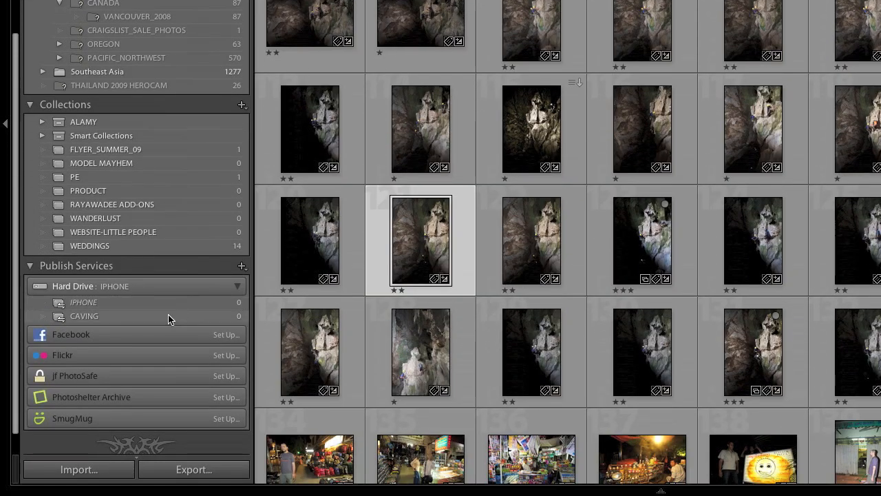
# Step: Create a second published folder named MARKET in the IPHONE publish service, without including the selected photo
pyautogui.rightClick(97, 307)
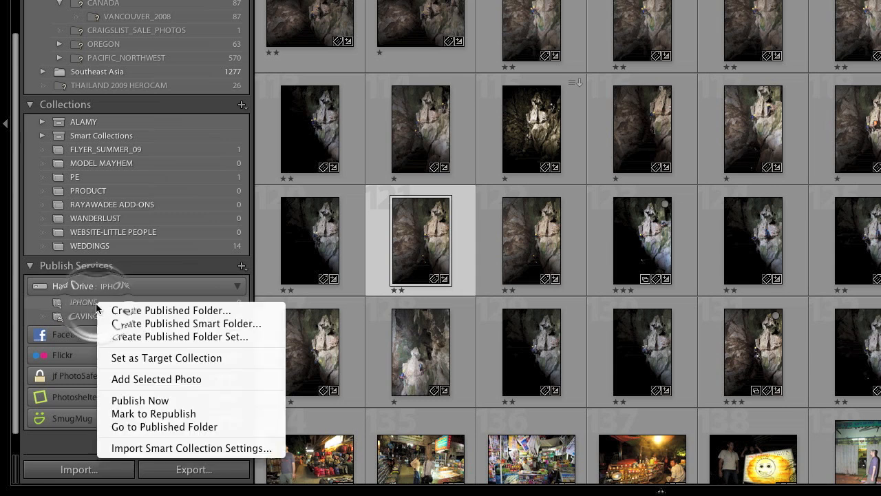
pyautogui.click(114, 310)
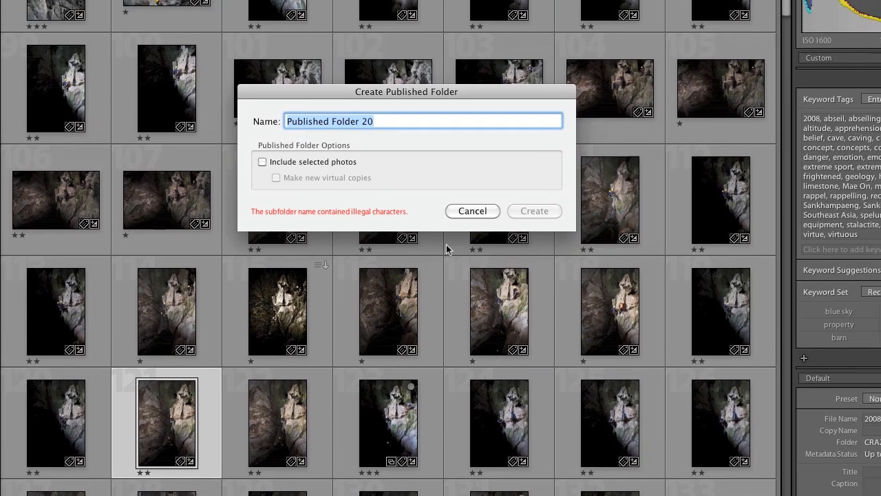
pyautogui.write('MARKET')
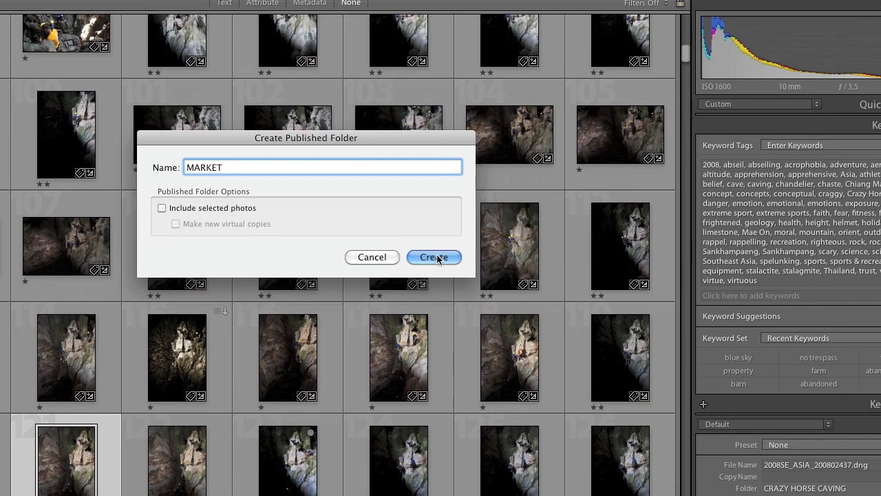
pyautogui.click(437, 256)
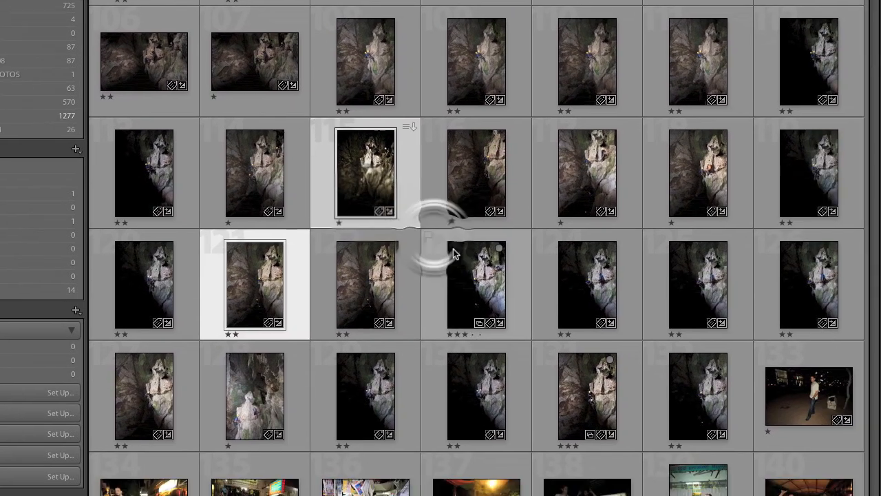
# Step: Add cave photos 115, 121 and 123 to the CAVING published folder
pyautogui.click(554, 296)
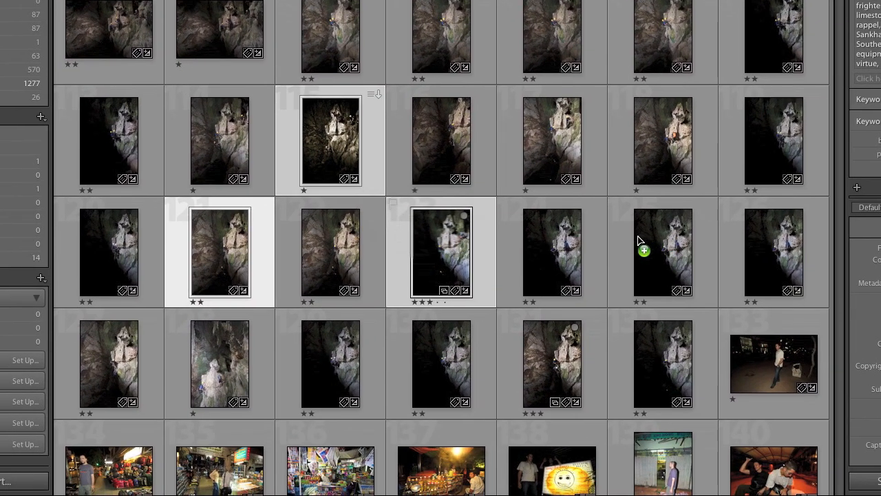
pyautogui.moveTo(637, 240); pyautogui.dragTo(194, 315)
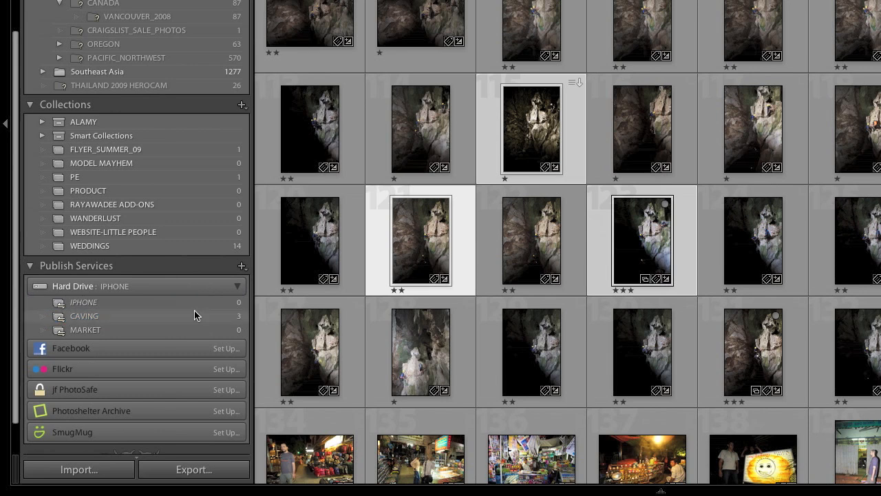
# Step: Select market photos 135, 136 and 137 and add them to the MARKET published folder
pyautogui.scroll(-4, 436, 362)
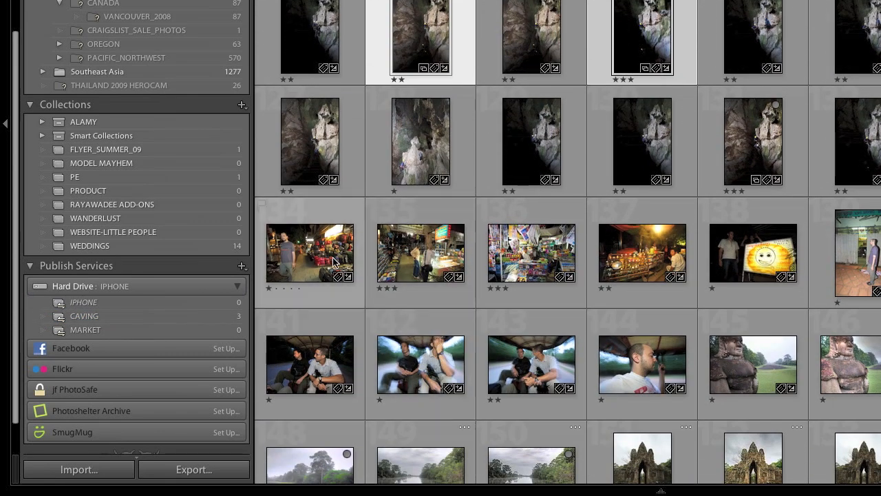
pyautogui.click(333, 261)
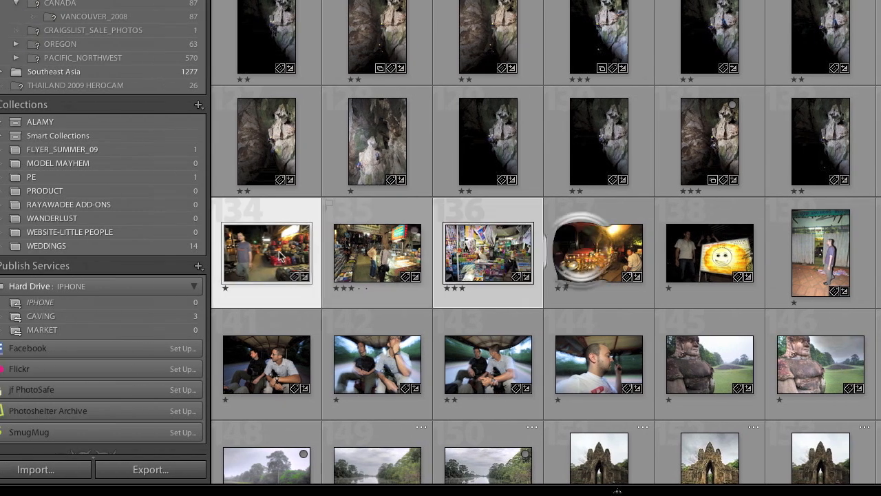
pyautogui.keyDown('super'); pyautogui.click(280, 254); pyautogui.keyUp('super')
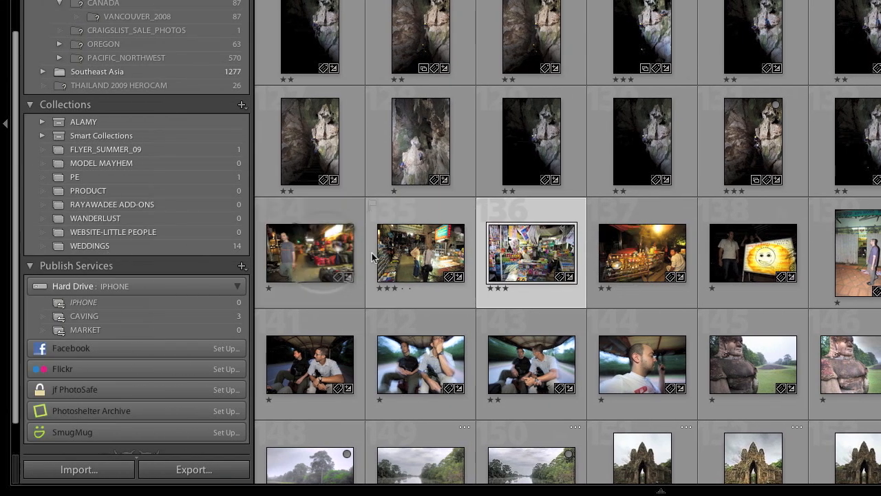
pyautogui.keyDown('super'); pyautogui.click(410, 256); pyautogui.keyUp('super')
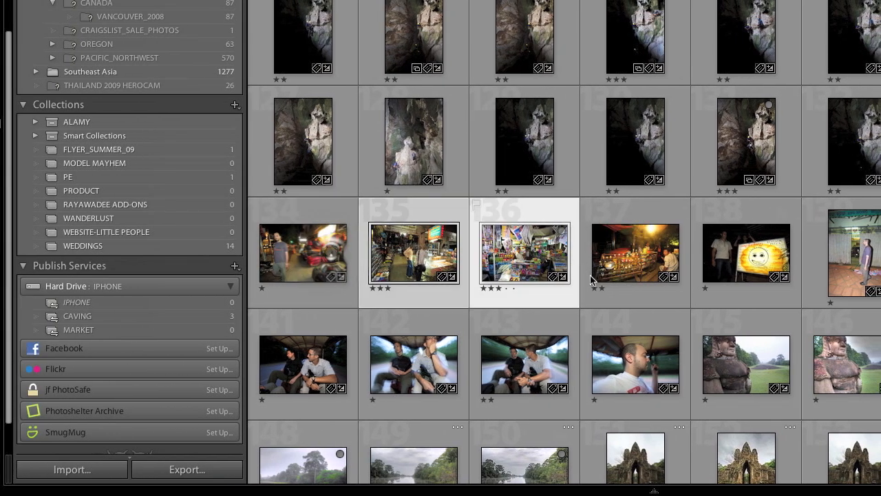
pyautogui.keyDown('super'); pyautogui.click(647, 257); pyautogui.keyUp('super')
pyautogui.moveTo(654, 253); pyautogui.dragTo(121, 330)
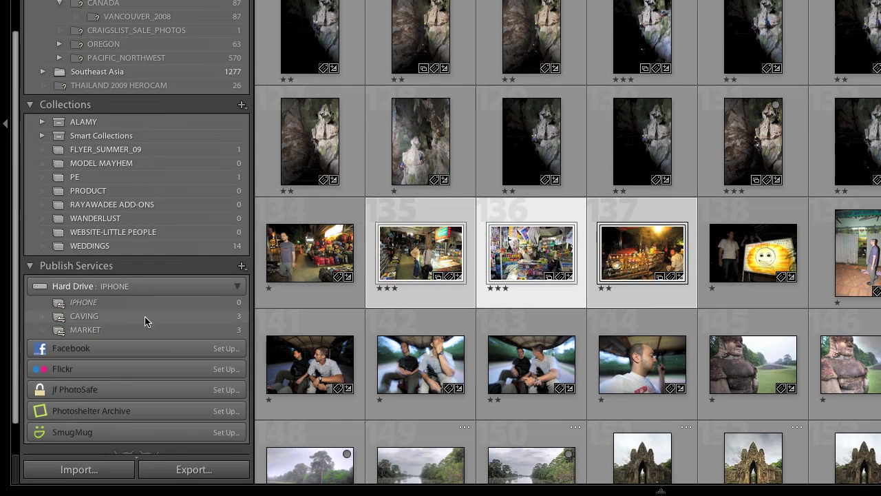
# Step: Publish the photos in the CAVING folder to the hard drive
pyautogui.click(144, 316)
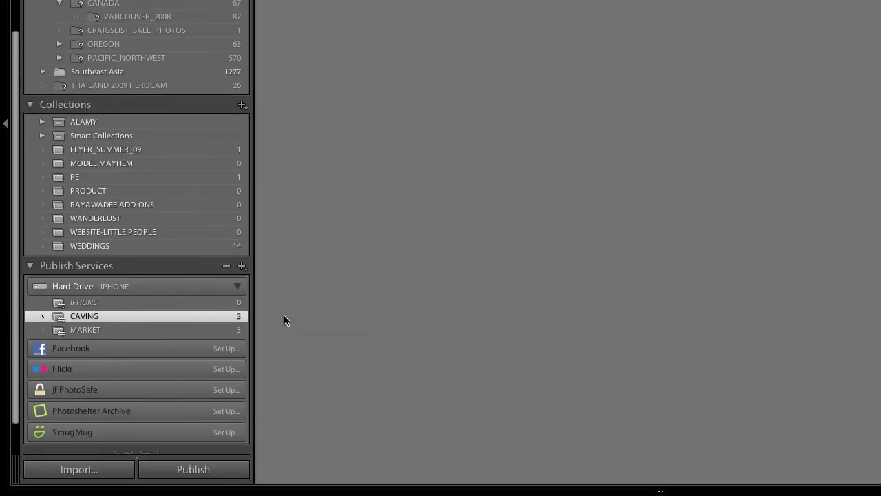
pyautogui.click(199, 470)
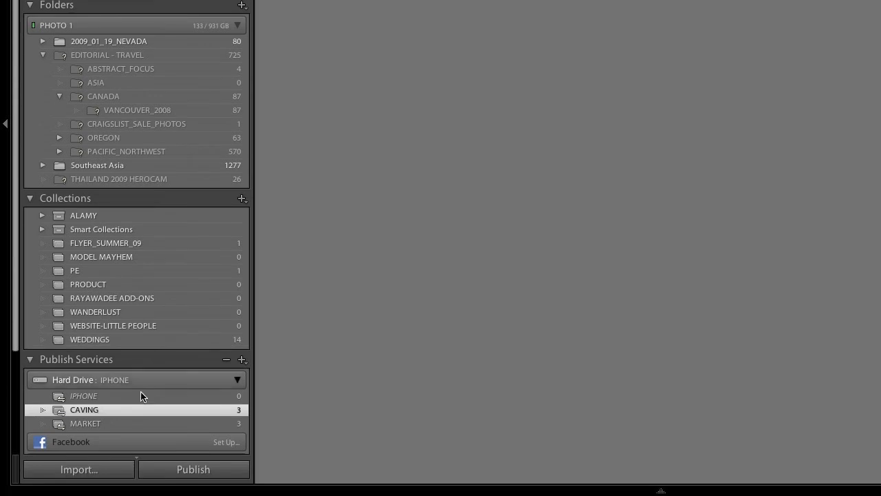
# Step: Publish the photos in the MARKET folder to the hard drive and review the CAVING and MARKET folders
pyautogui.click(117, 422)
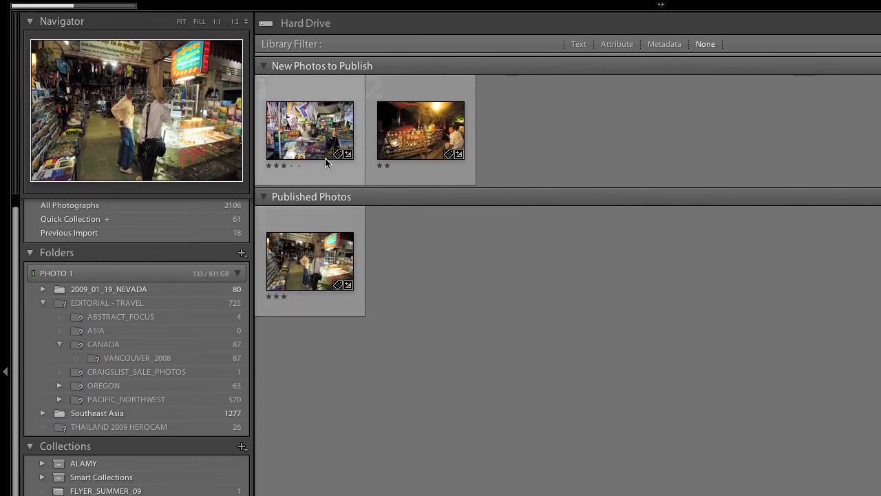
pyautogui.moveTo(325, 159)
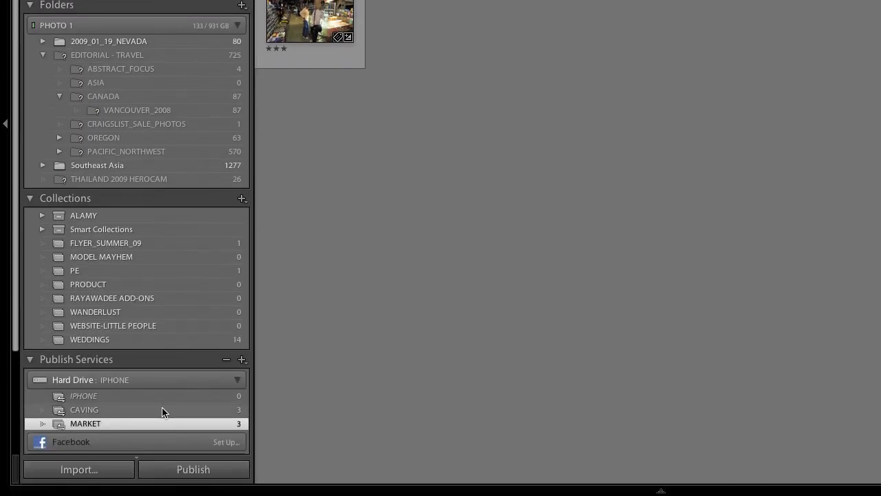
pyautogui.click(163, 410)
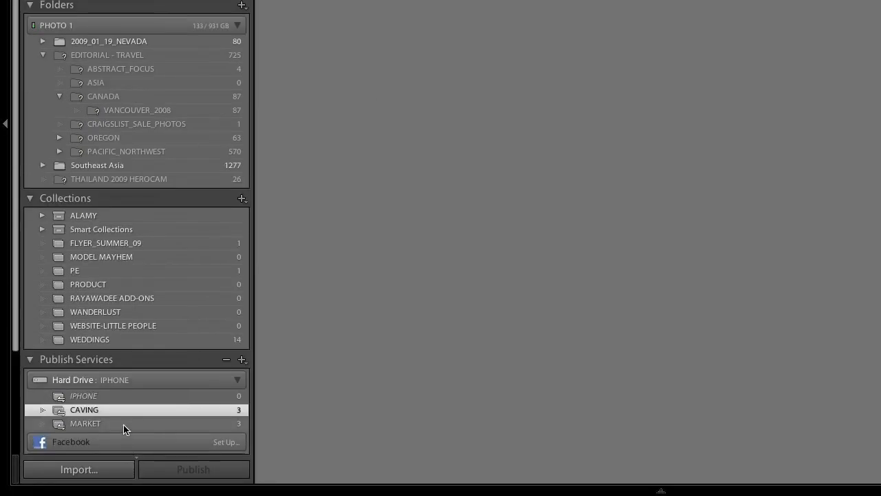
pyautogui.click(123, 424)
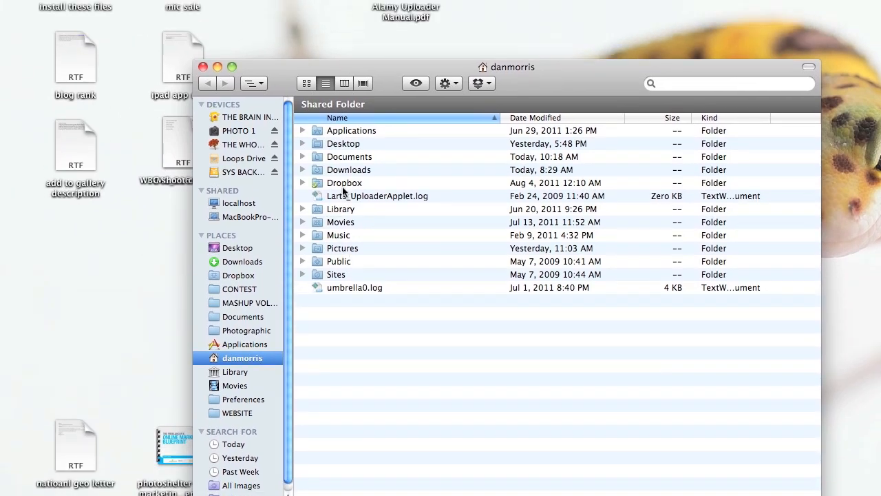
# Step: In Finder, open the IPHONE folder inside Documents and expand its CAVING and MARKET subfolders to examine the exported files
pyautogui.doubleClick(349, 156)
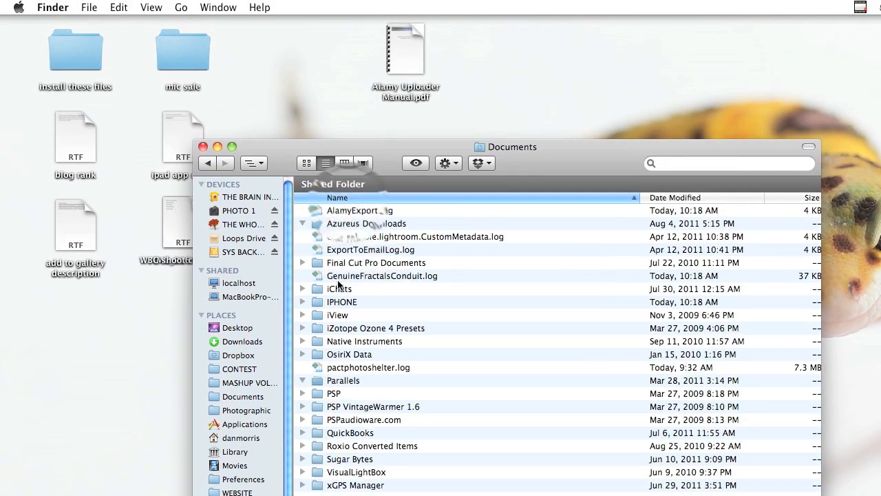
pyautogui.doubleClick(339, 266)
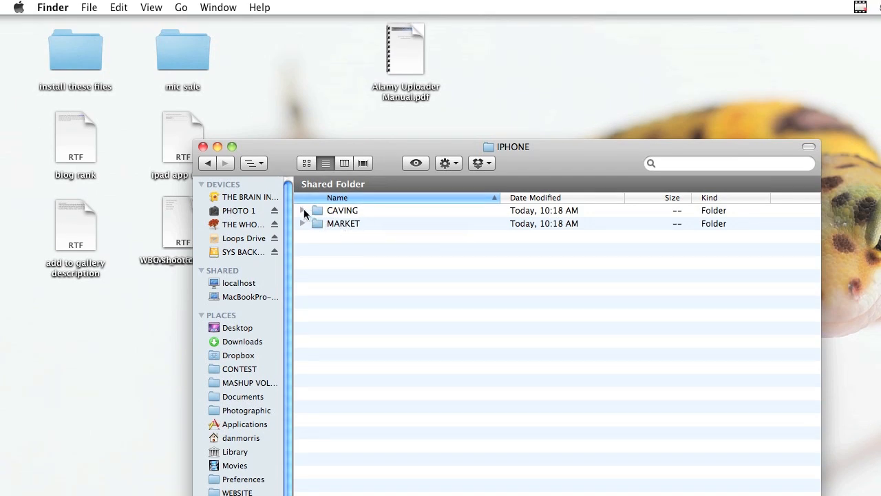
pyautogui.click(303, 210)
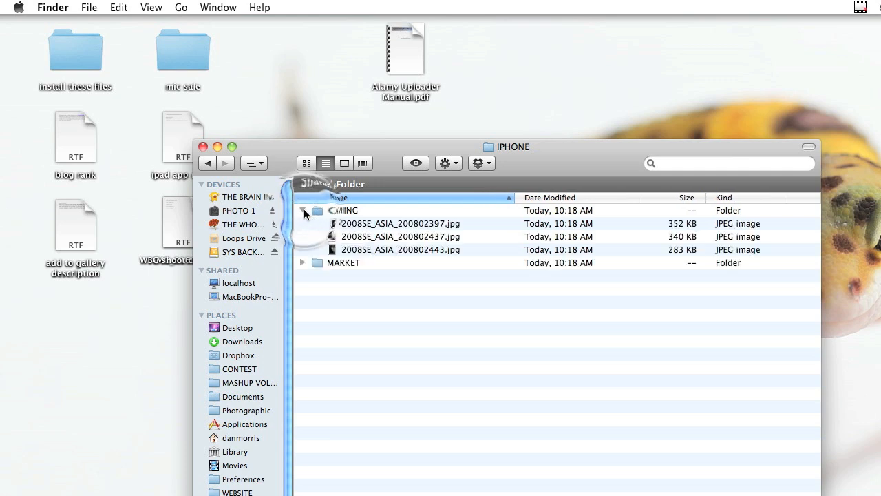
pyautogui.click(303, 262)
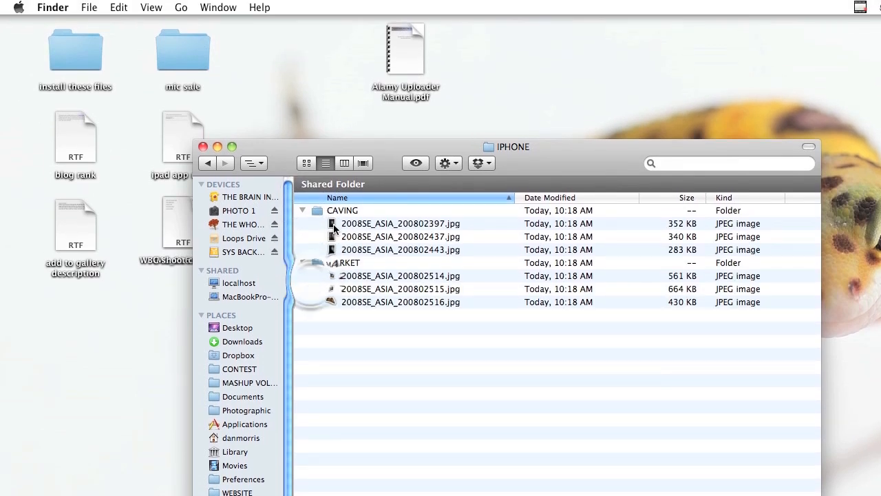
# Step: Preview the exported cave photo 2008SE_ASIA_200802397.jpg with Quick Look and close the preview
pyautogui.click(333, 227)
pyautogui.press('space')
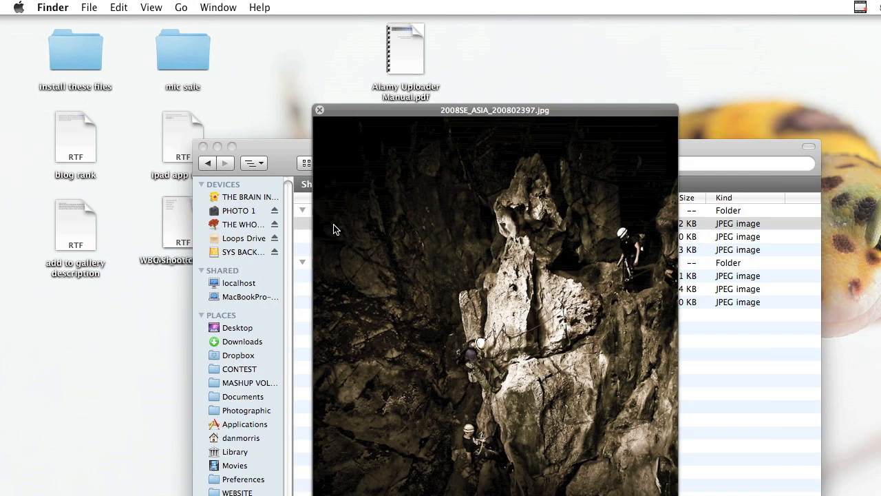
pyautogui.press('space')
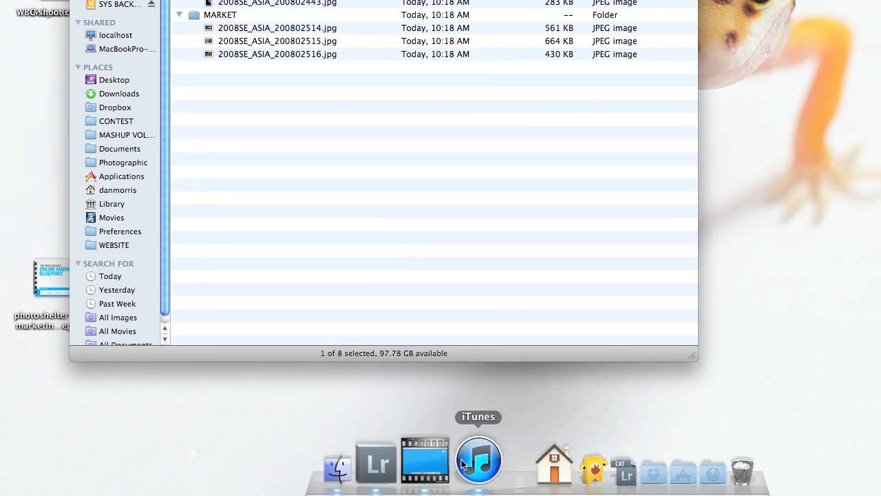
# Step: Switch to iTunes and open the photo sync settings of the connected iPhone
pyautogui.click(452, 461)
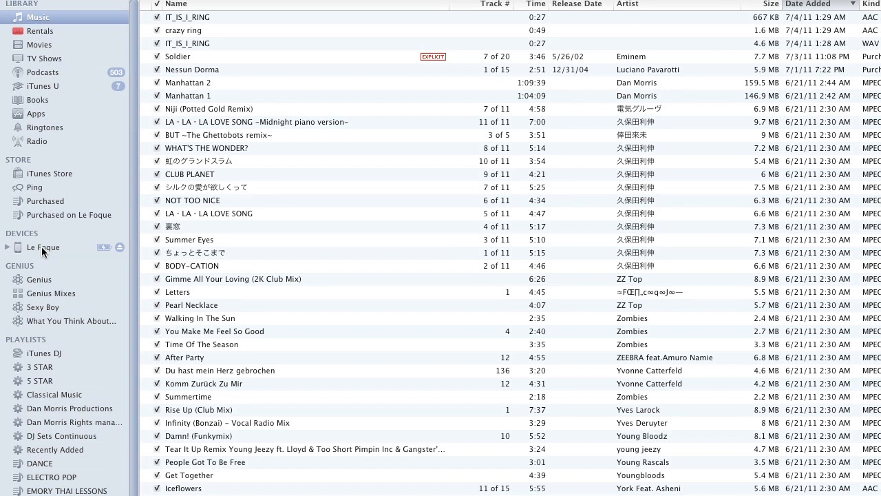
pyautogui.click(46, 247)
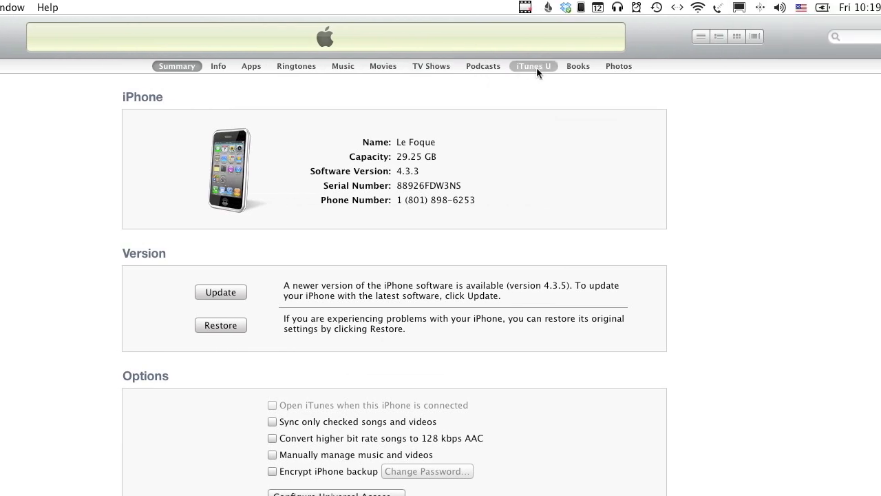
pyautogui.click(487, 65)
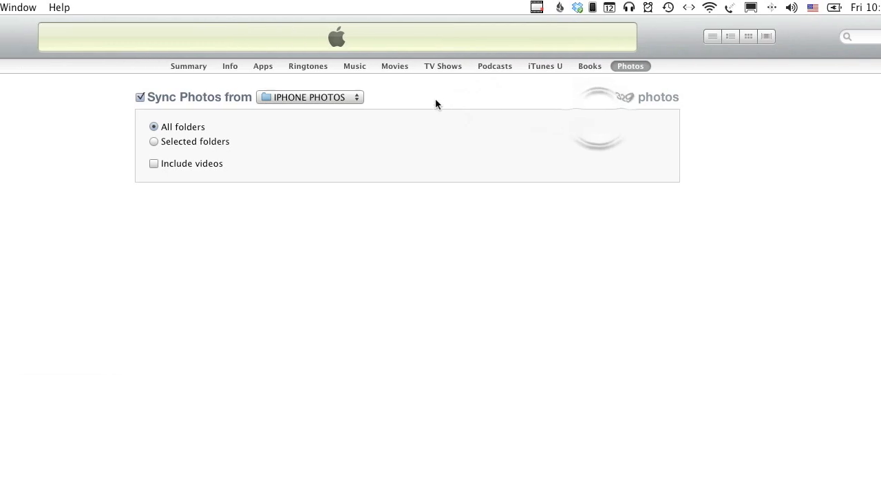
# Step: Set the iPhone's photo sync source to the IPHONE folder inside Documents, with all folders included
pyautogui.click(175, 97)
pyautogui.click(434, 64)
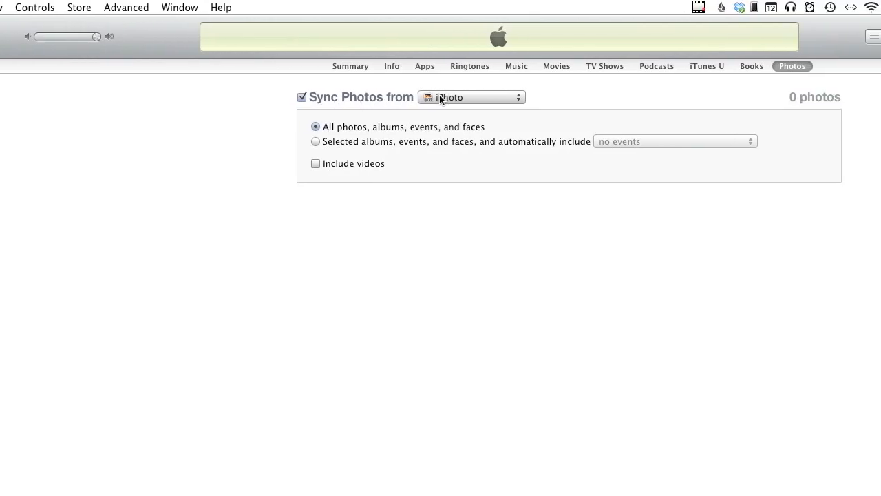
pyautogui.click(440, 97)
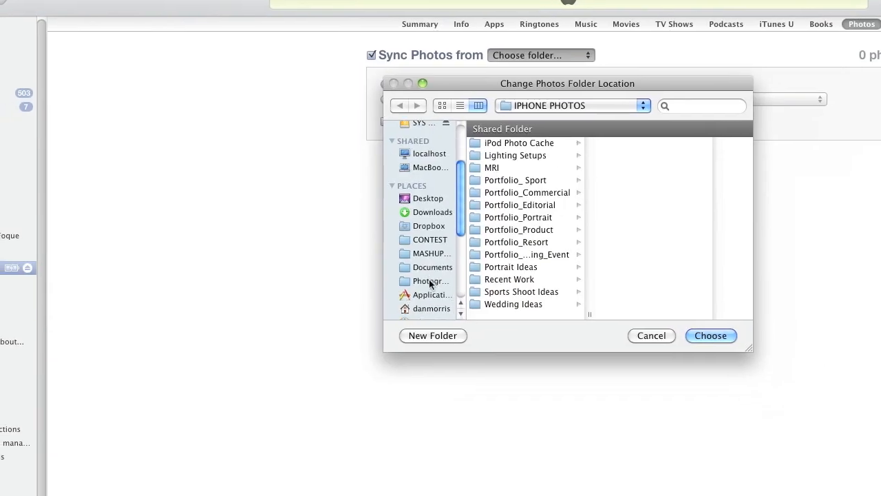
pyautogui.click(432, 309)
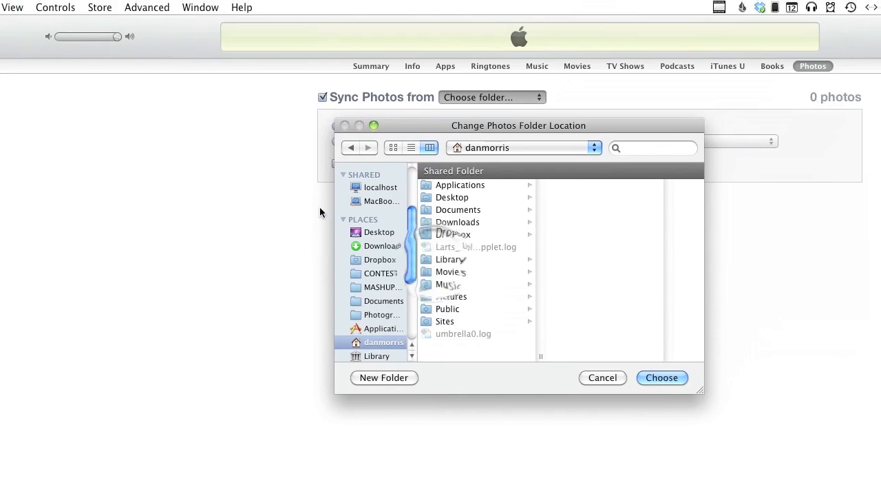
pyautogui.click(505, 134)
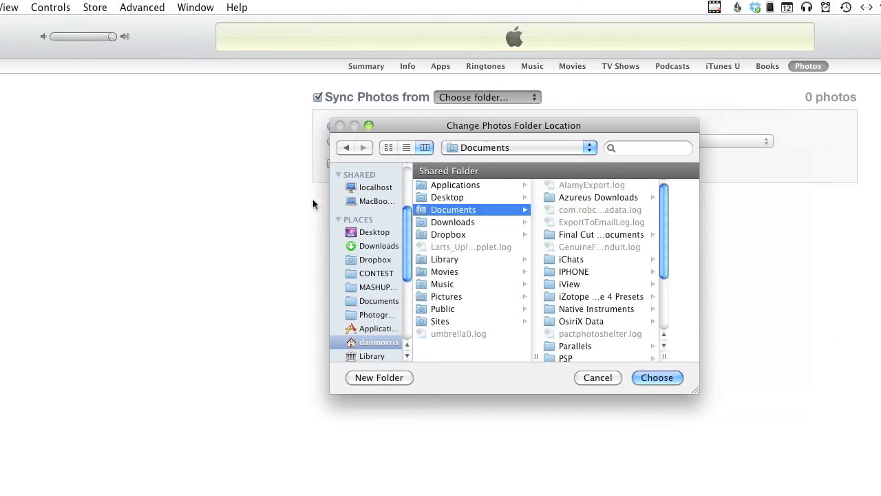
pyautogui.click(481, 271)
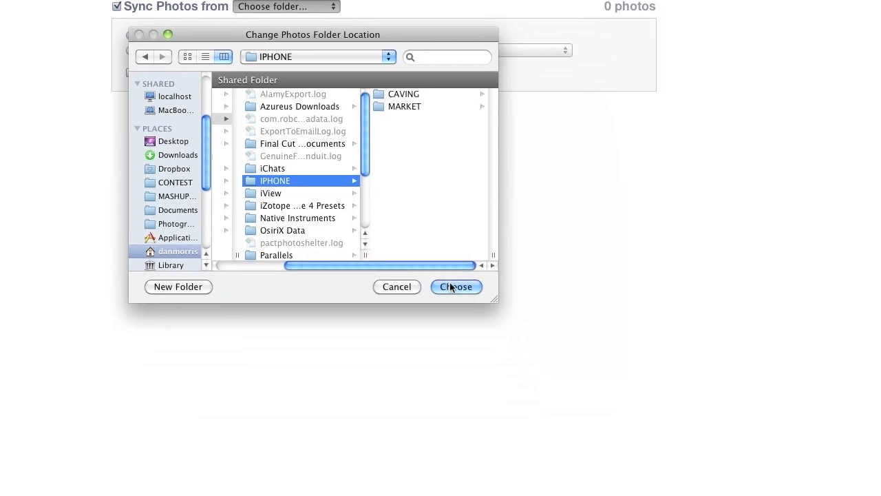
pyautogui.click(451, 287)
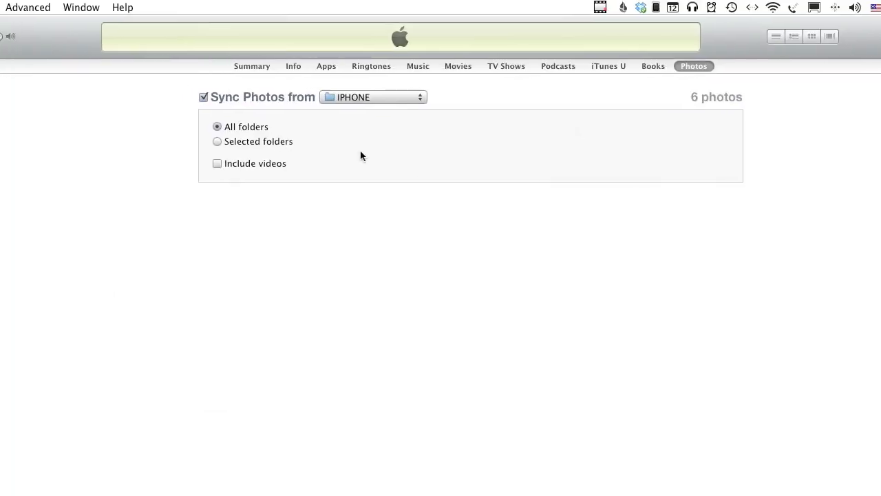
pyautogui.click(352, 142)
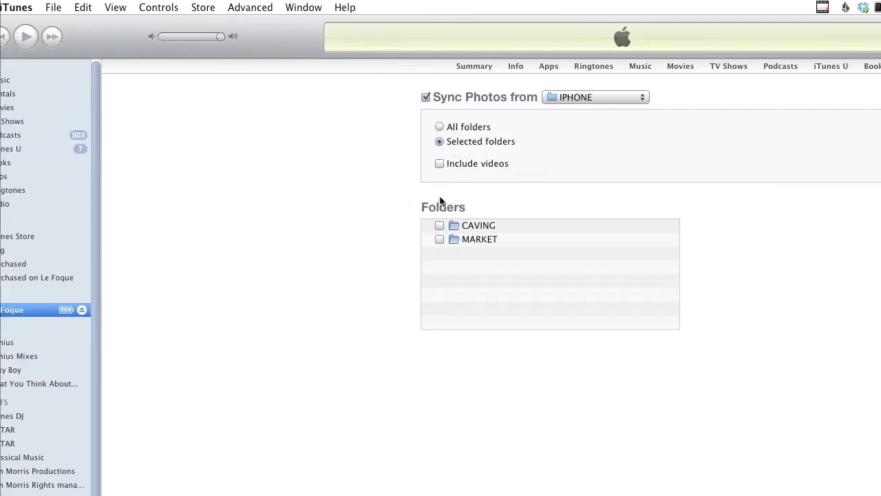
pyautogui.click(441, 126)
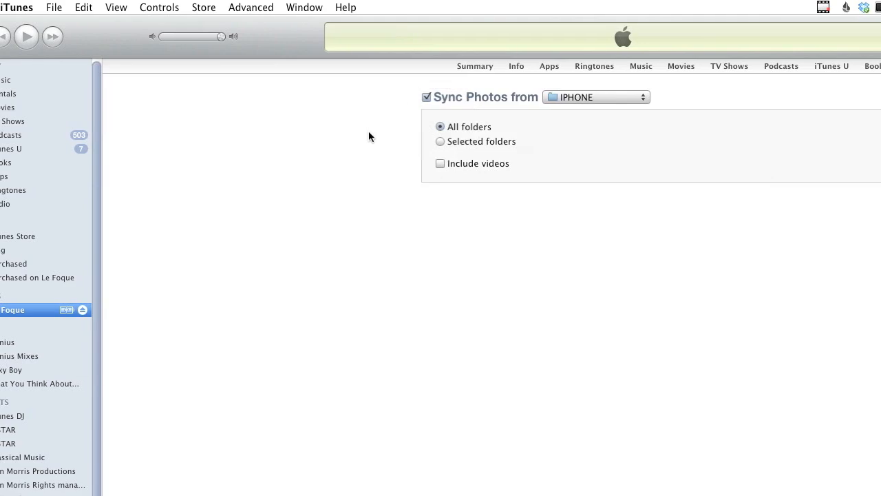